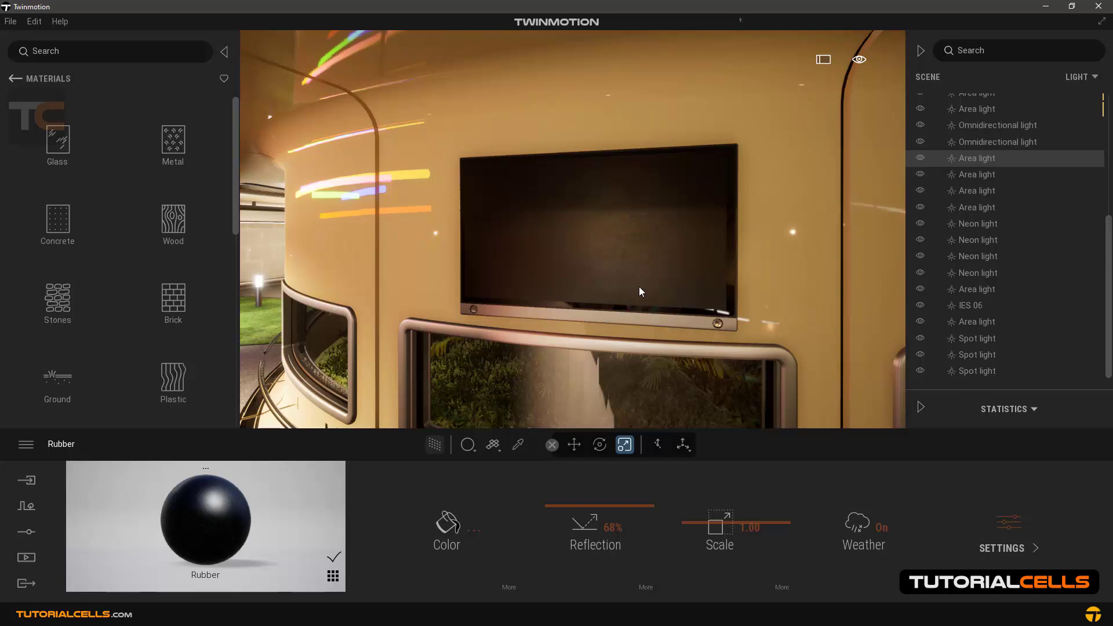
- Select the TV screen plane, trying a widening scale on it and undoing it
{"action": "key", "text": "Escape"}
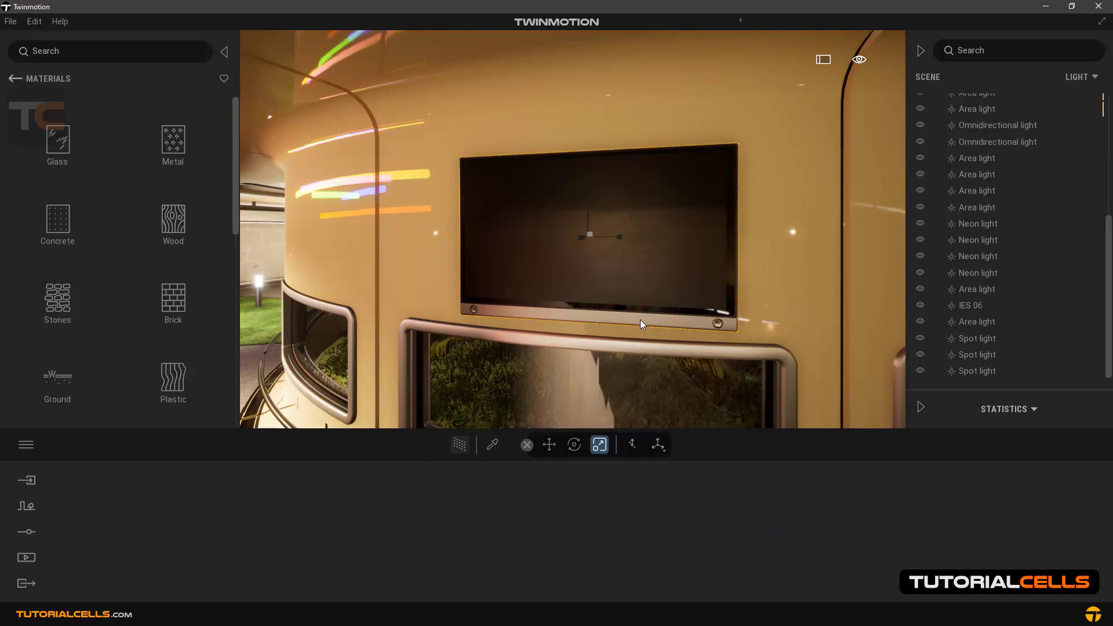
{"action": "left_click", "coordinate": [640, 276]}
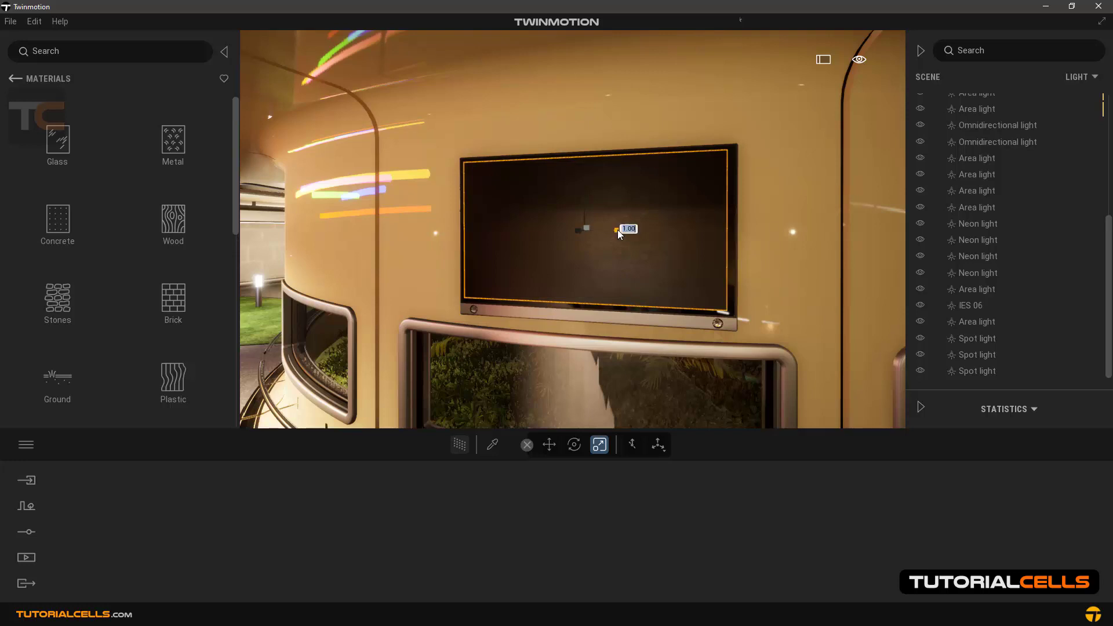
{"action": "left_click_drag", "start_coordinate": [617, 230], "coordinate": [644, 228]}
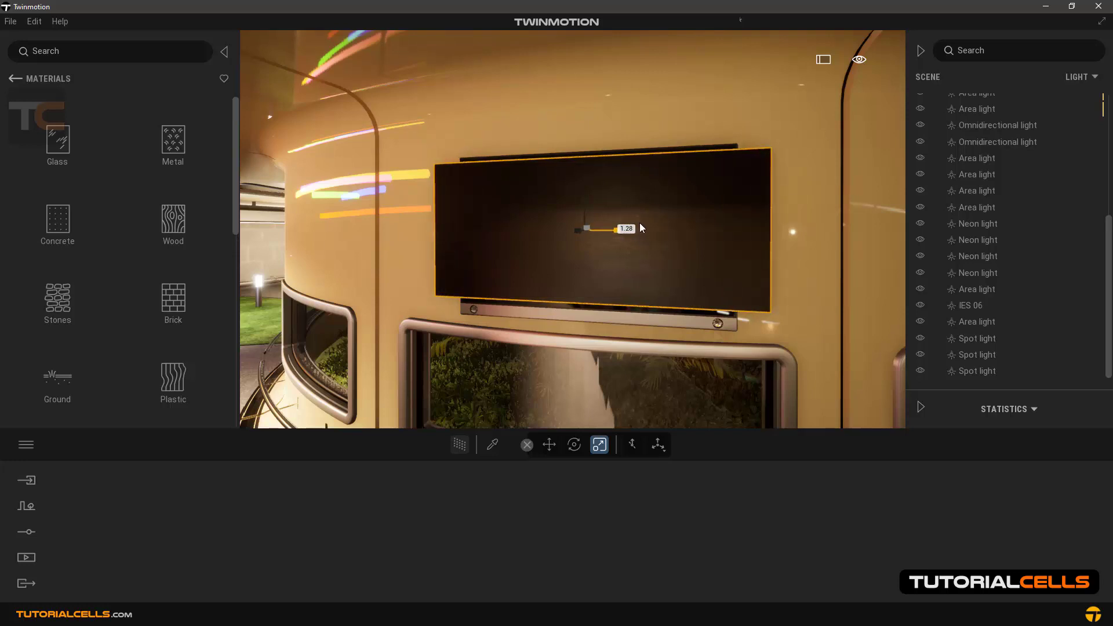
{"action": "key", "text": "ctrl+z"}
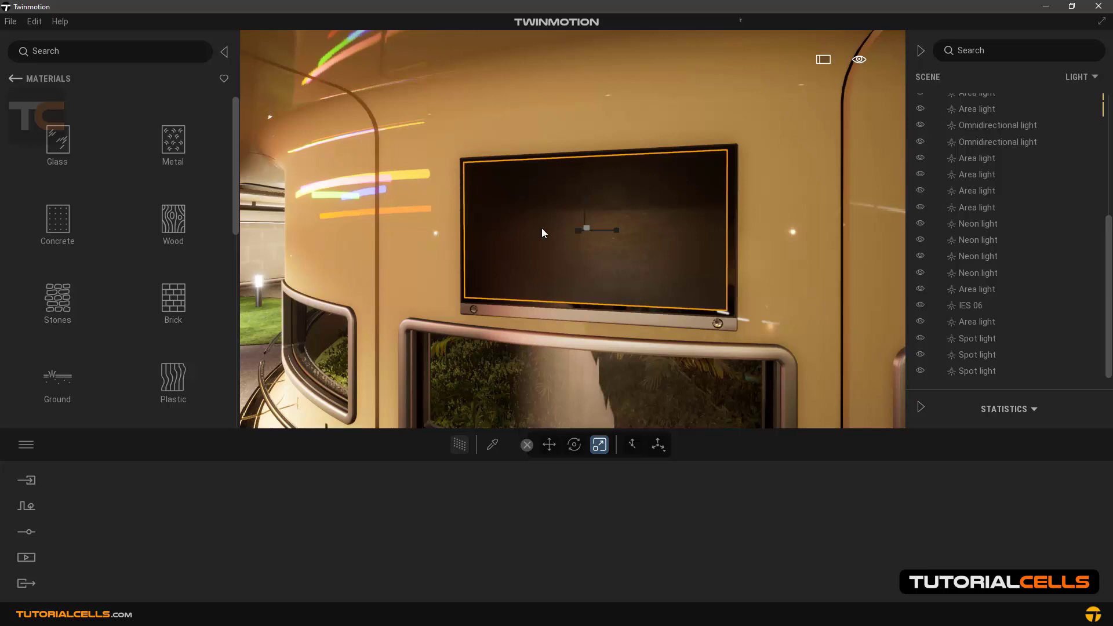
{"action": "left_click_drag", "start_coordinate": [236, 183], "coordinate": [232, 343]}
- Apply the Video sample material from the Videos category to the TV screen
{"action": "left_click", "coordinate": [176, 323]}
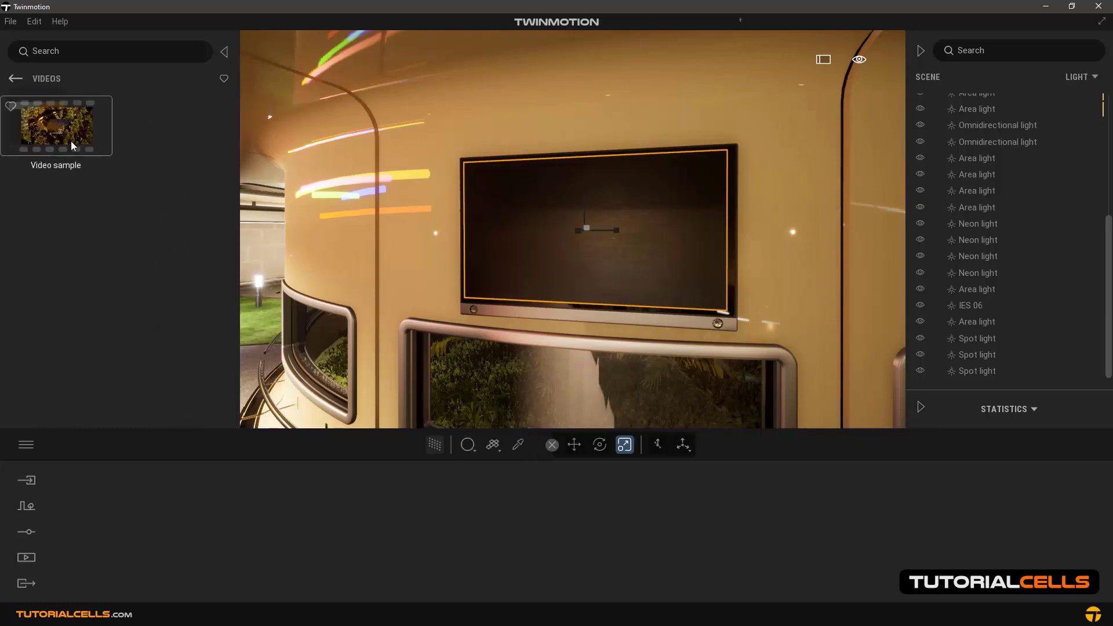
{"action": "left_click_drag", "start_coordinate": [78, 132], "coordinate": [627, 201]}
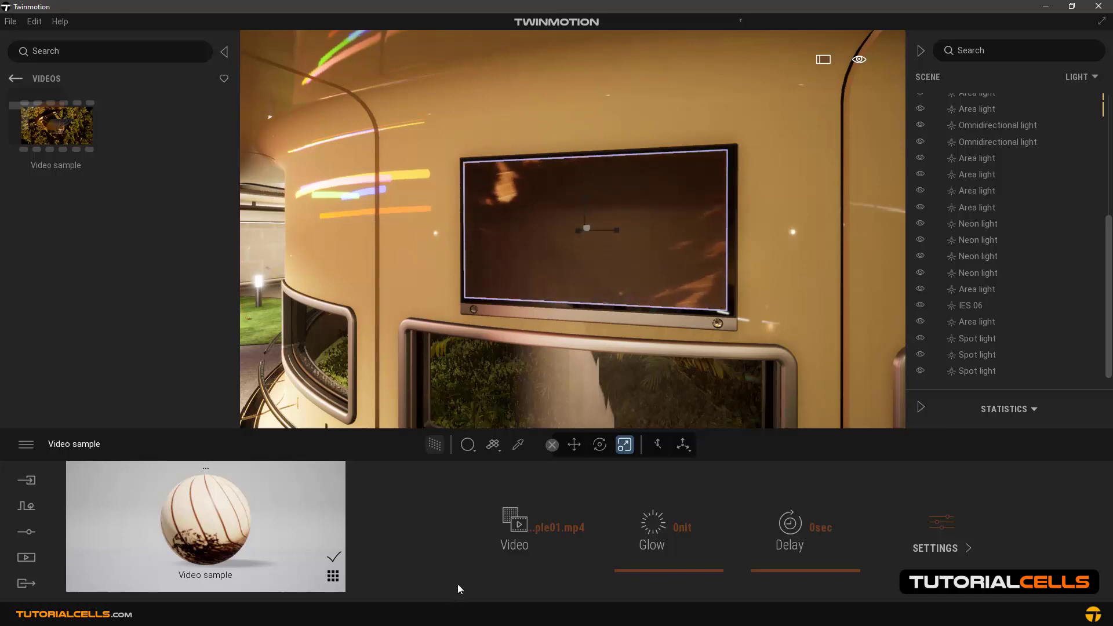
{"action": "left_click", "coordinate": [546, 533]}
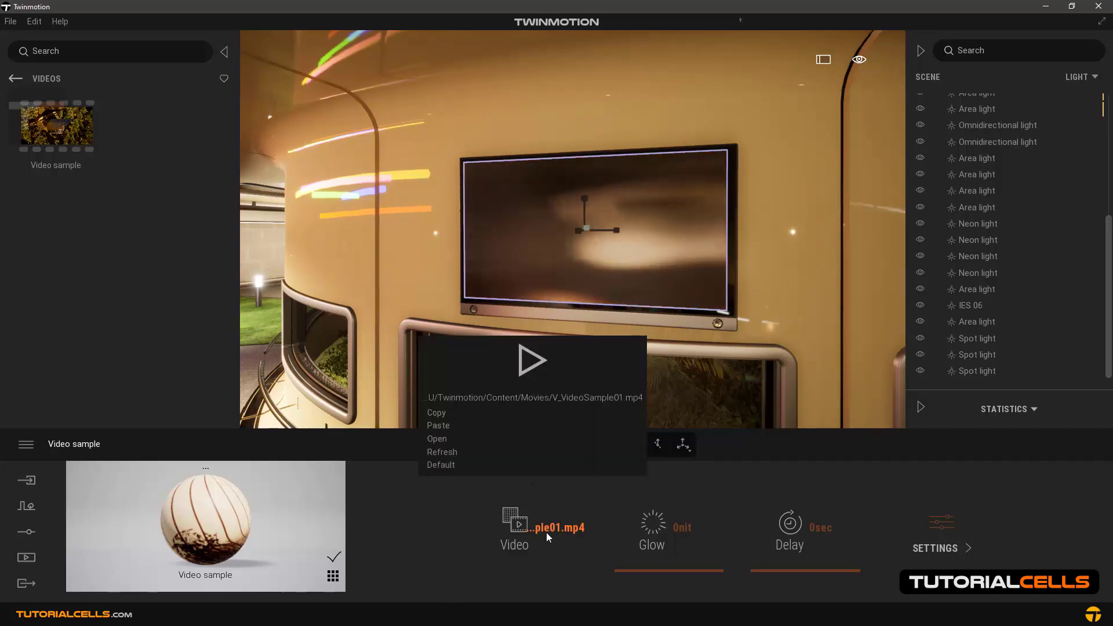
{"action": "left_click", "coordinate": [437, 439]}
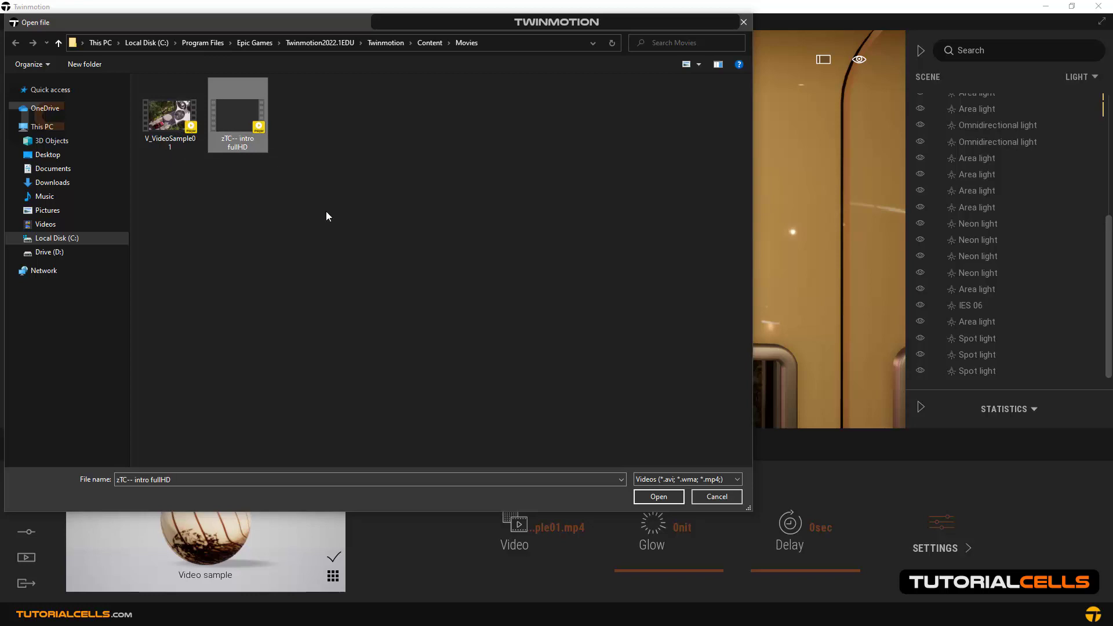
{"action": "left_click", "coordinate": [701, 490]}
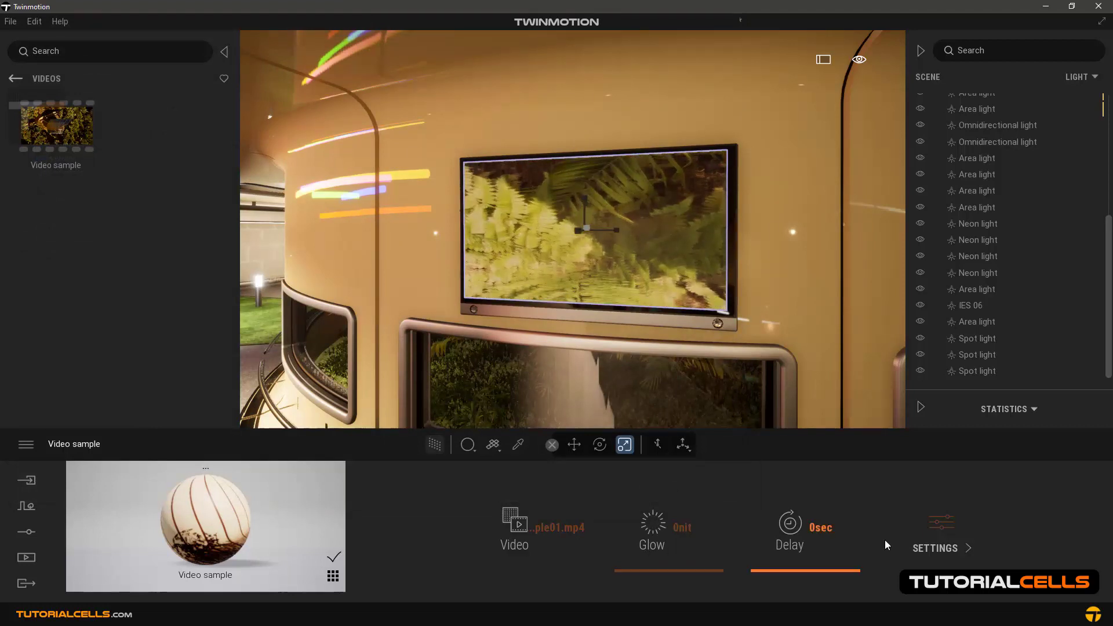
- Set the video material's reflection to 0% and its texture scale to 0.25
{"action": "left_click", "coordinate": [937, 528]}
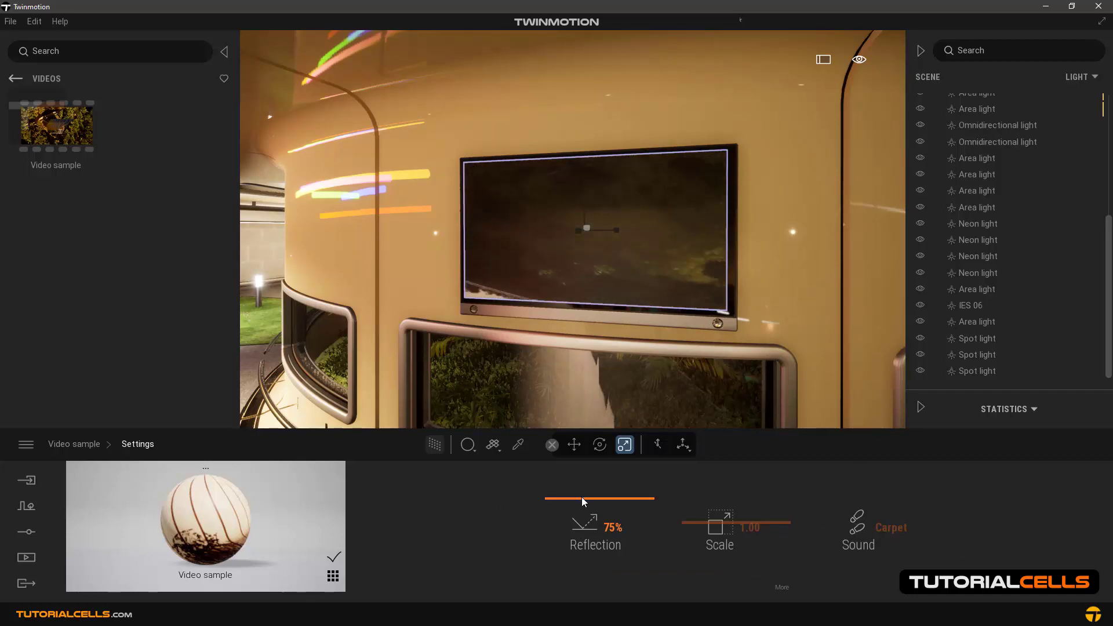
{"action": "left_click_drag", "start_coordinate": [582, 496], "coordinate": [582, 609]}
{"action": "scroll", "coordinate": [656, 259], "scroll_direction": "up", "scroll_amount": 3}
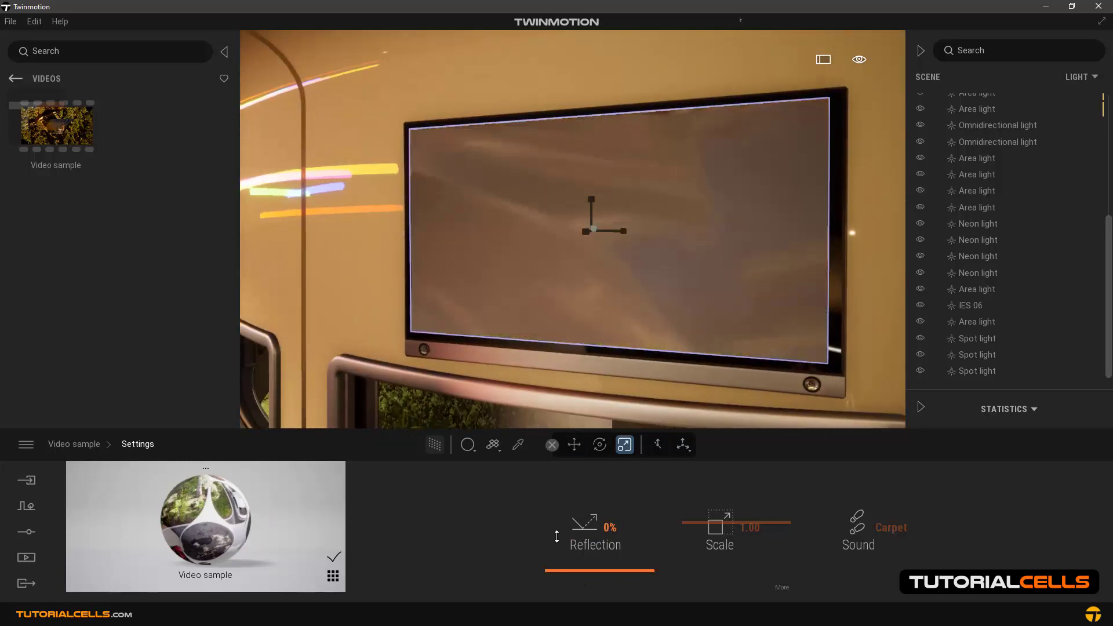
{"action": "mouse_move", "coordinate": [549, 570]}
{"action": "left_mouse_down"}
{"action": "mouse_move", "coordinate": [562, 458]}
{"action": "mouse_move", "coordinate": [645, 581]}
{"action": "left_mouse_up"}
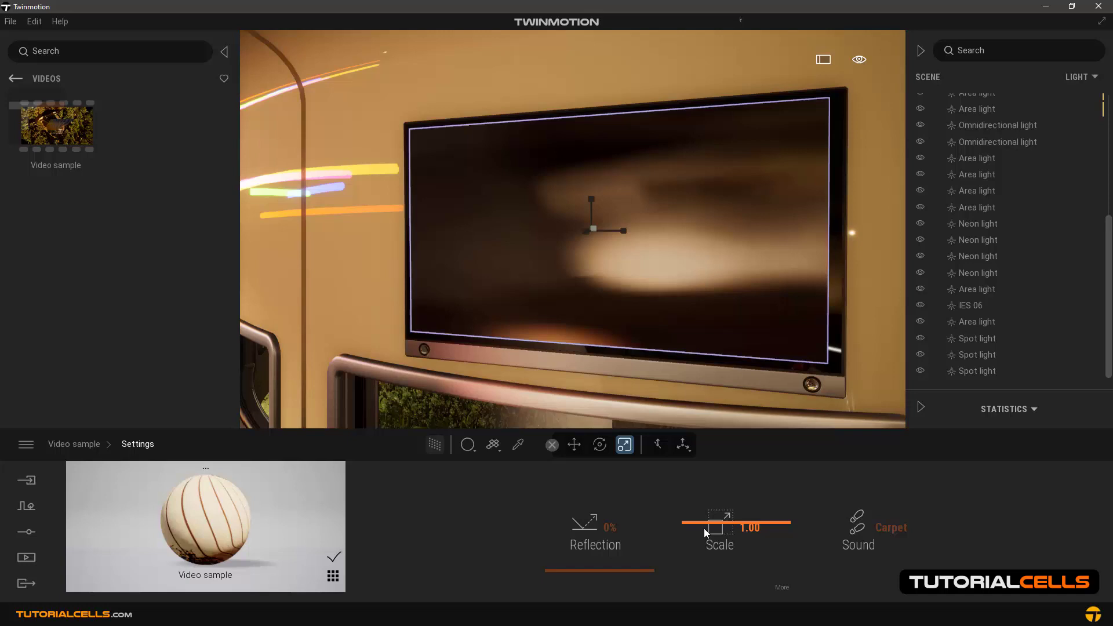
{"action": "left_click_drag", "start_coordinate": [697, 522], "coordinate": [705, 564]}
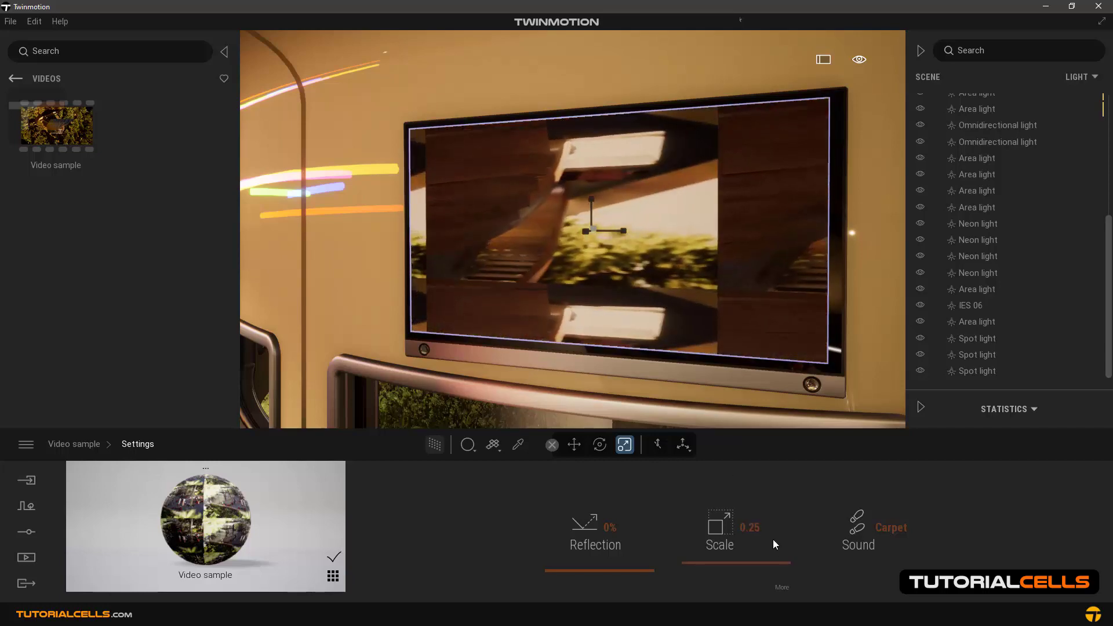
- Rotate the TV's video texture to 270° using the extra scale options
{"action": "left_click", "coordinate": [780, 587]}
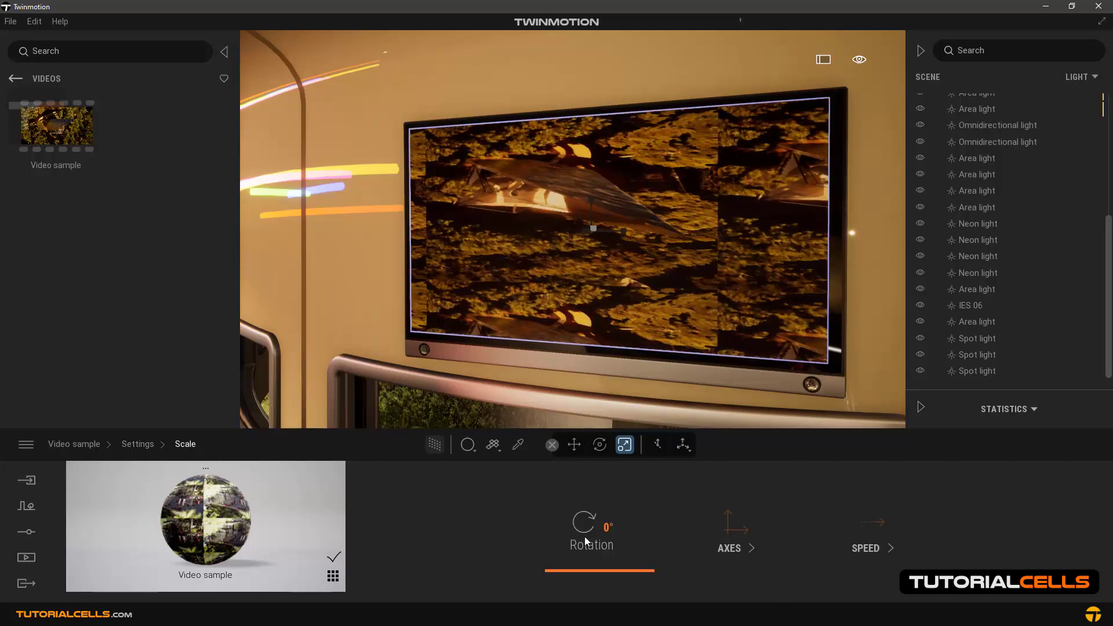
{"action": "mouse_move", "coordinate": [564, 572]}
{"action": "left_mouse_down"}
{"action": "mouse_move", "coordinate": [572, 538]}
{"action": "mouse_move", "coordinate": [609, 527]}
{"action": "left_mouse_up"}
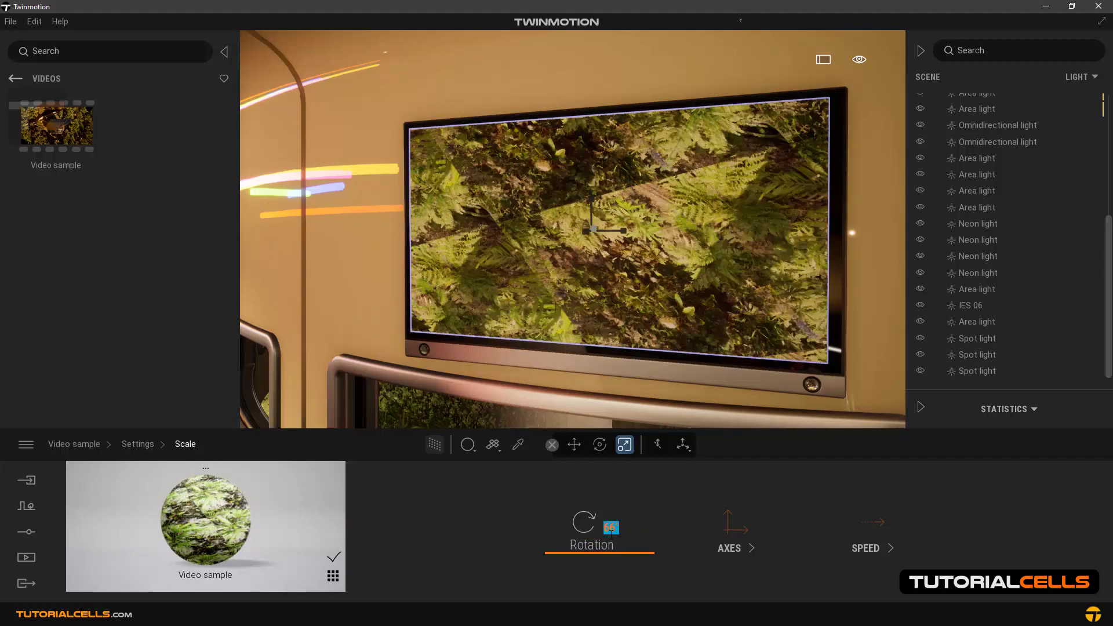
{"action": "type", "text": "2"}
{"action": "left_click", "coordinate": [610, 527]}
{"action": "type", "text": "270"}
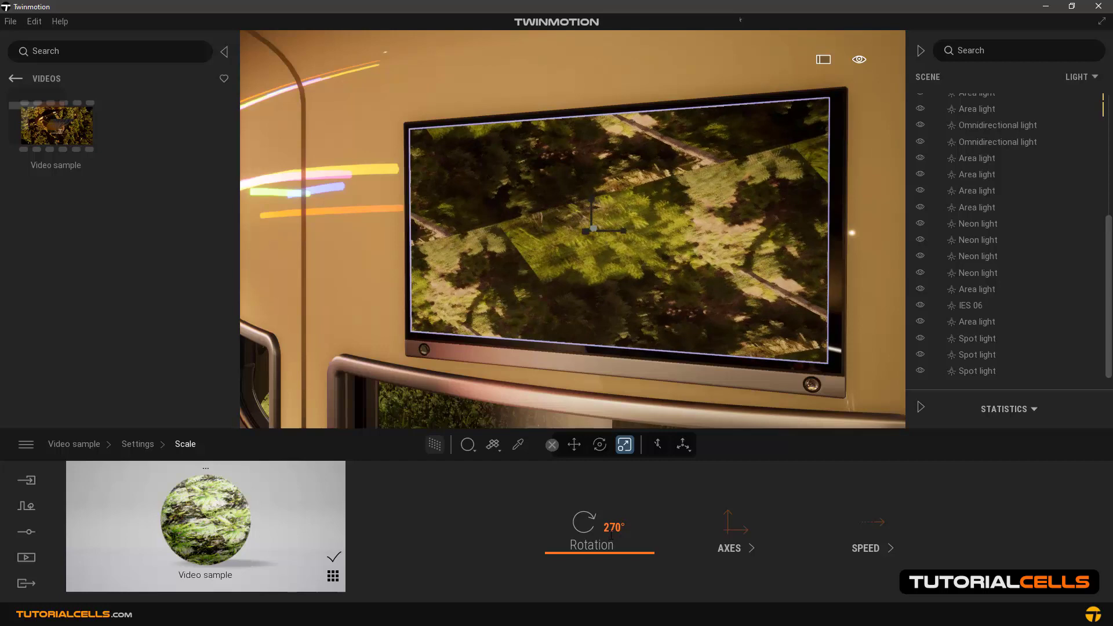
{"action": "key", "text": "Return"}
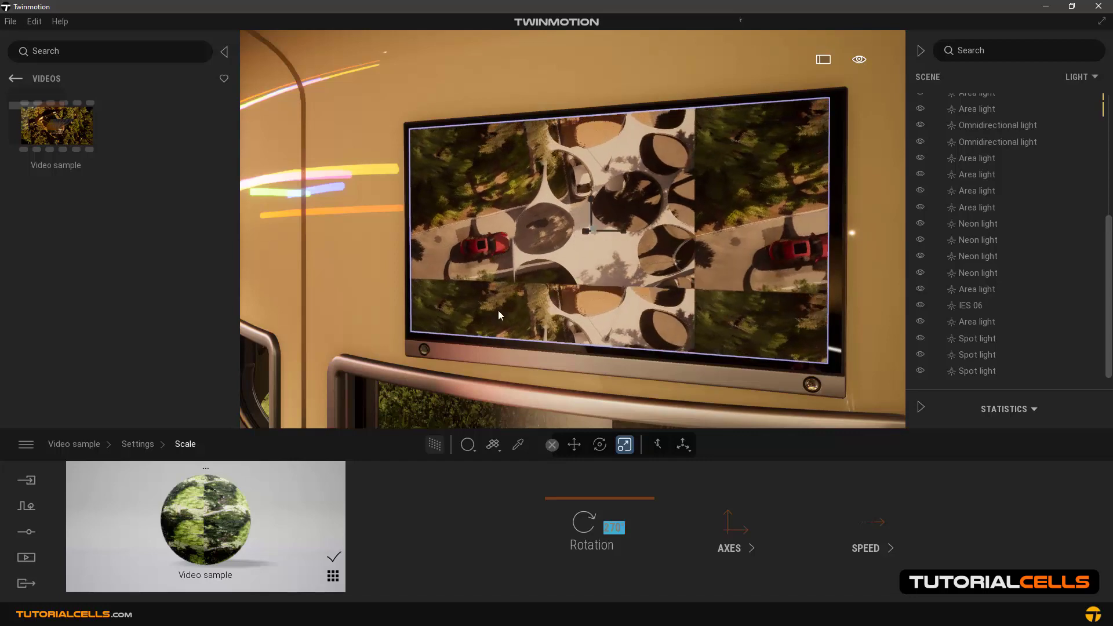
- Change the video material's scale to 0.40 so one image fills the screen
{"action": "left_click", "coordinate": [139, 443]}
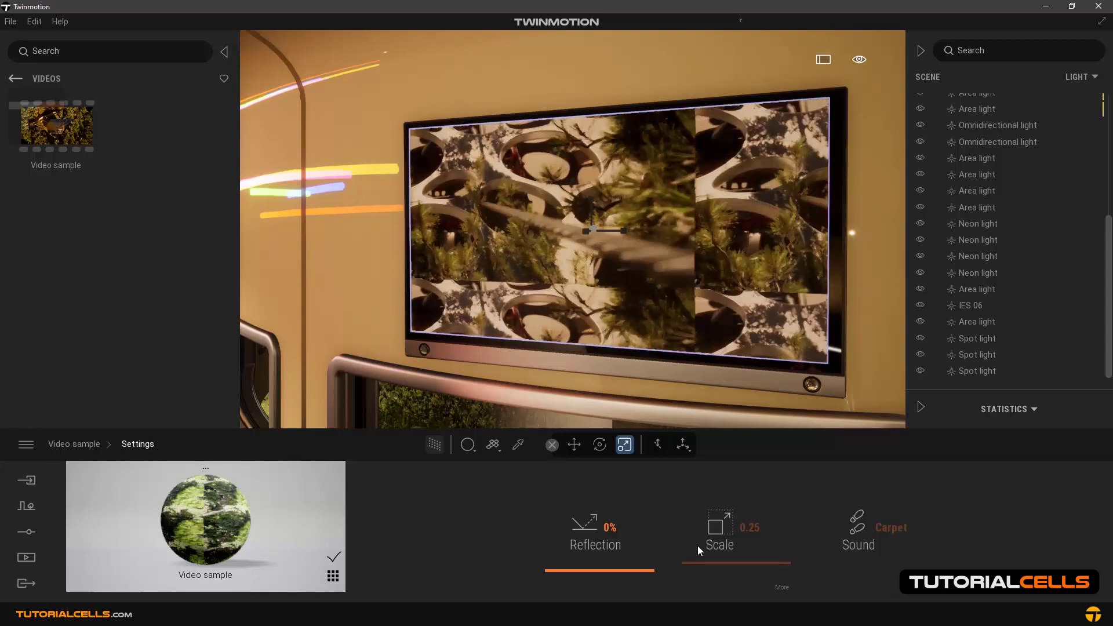
{"action": "left_click", "coordinate": [749, 528]}
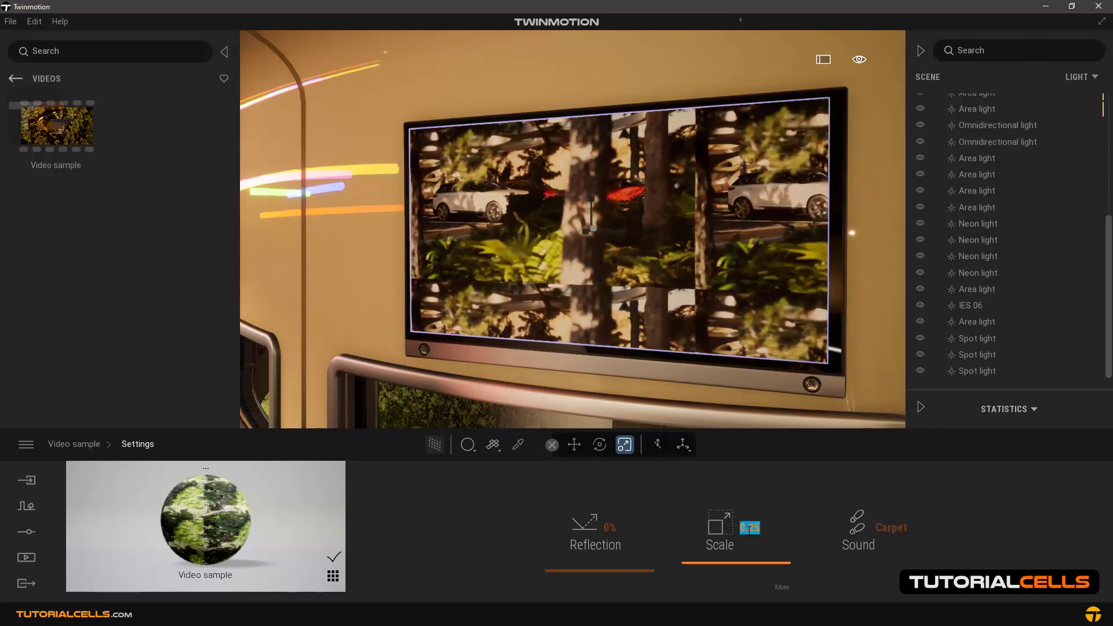
{"action": "type", "text": "01"}
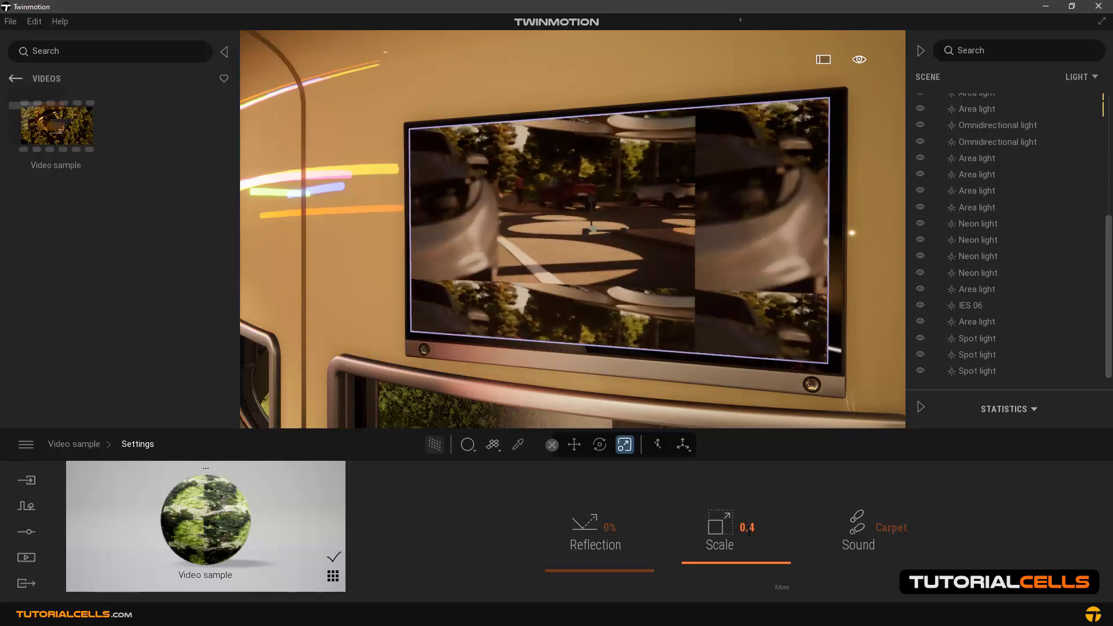
{"action": "key", "text": "Return"}
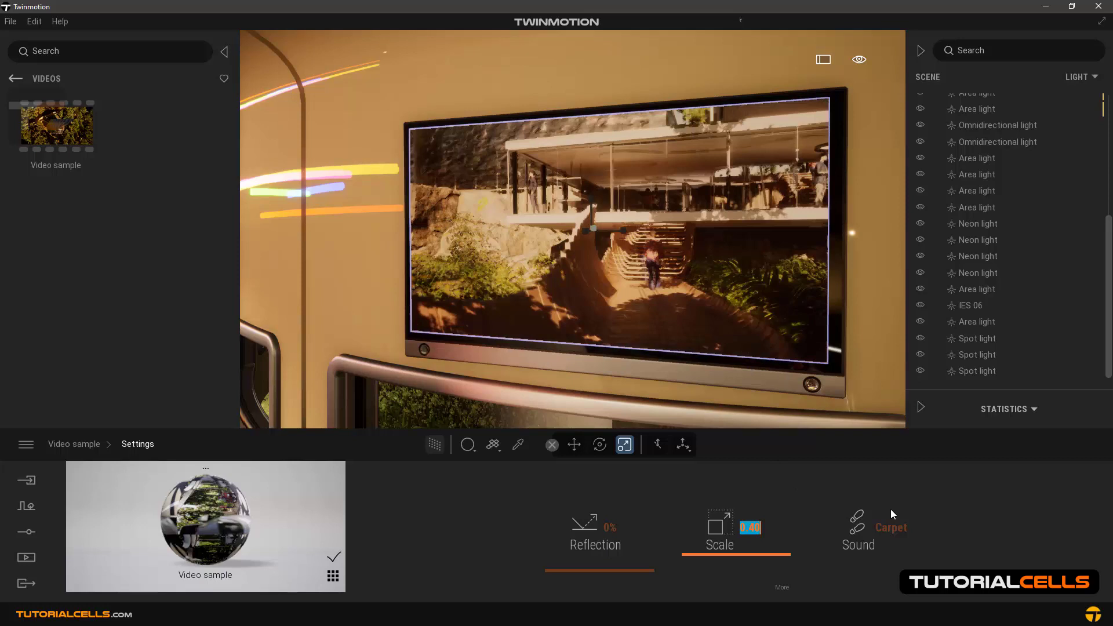
{"action": "type", "text": "0.4"}
{"action": "key", "text": "Return"}
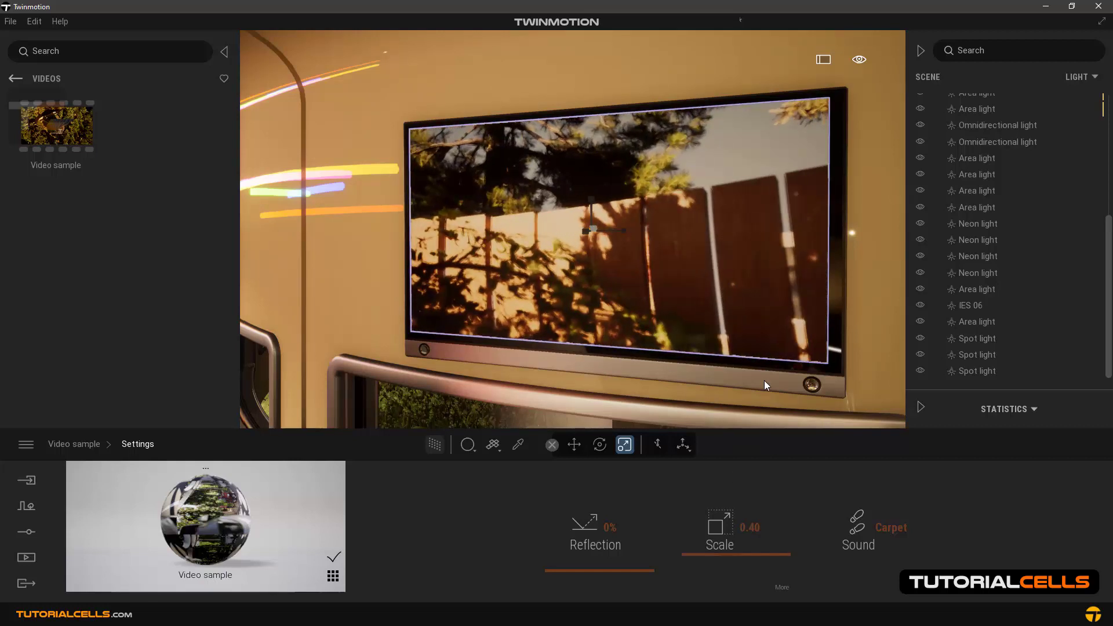
{"action": "left_click", "coordinate": [782, 587]}
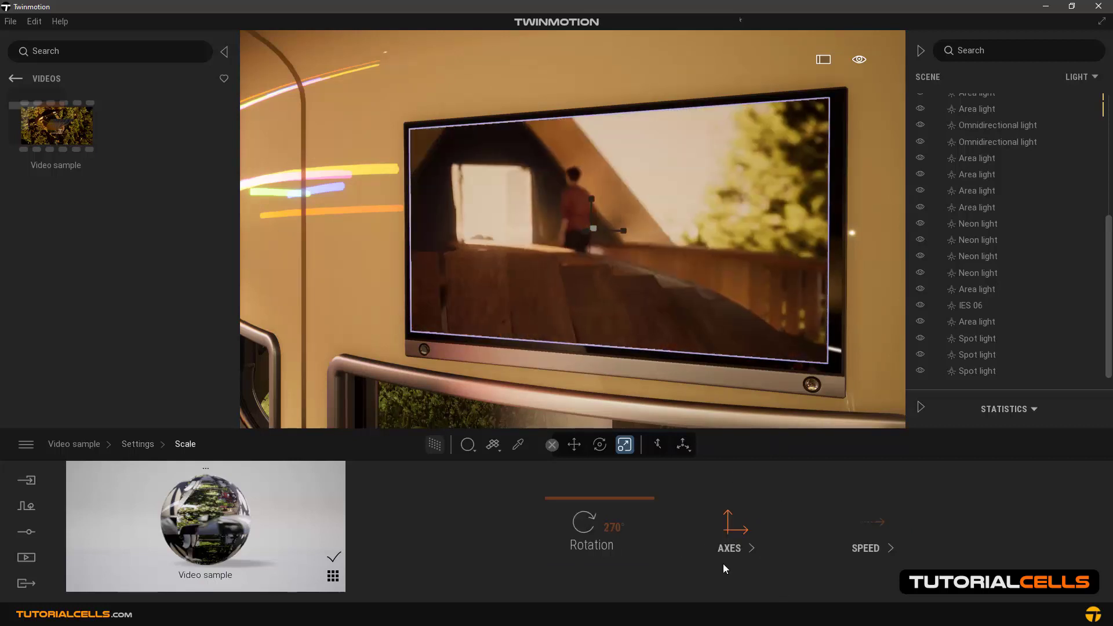
{"action": "left_click", "coordinate": [732, 532]}
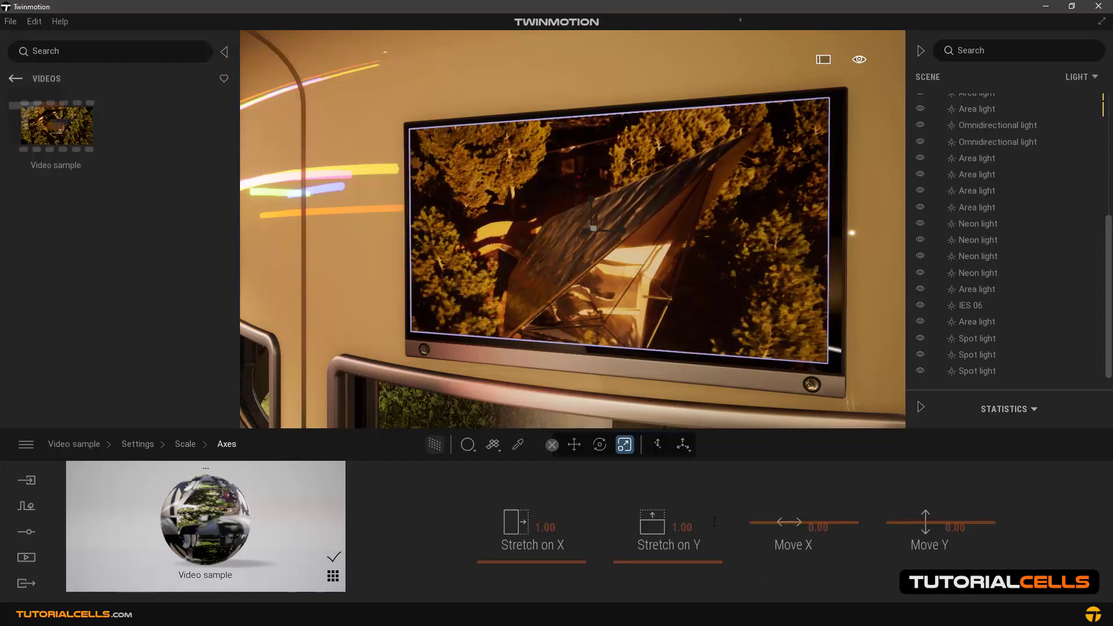
{"action": "mouse_move", "coordinate": [565, 537]}
{"action": "left_mouse_down"}
{"action": "mouse_move", "coordinate": [560, 565]}
{"action": "mouse_move", "coordinate": [535, 551]}
{"action": "left_mouse_up"}
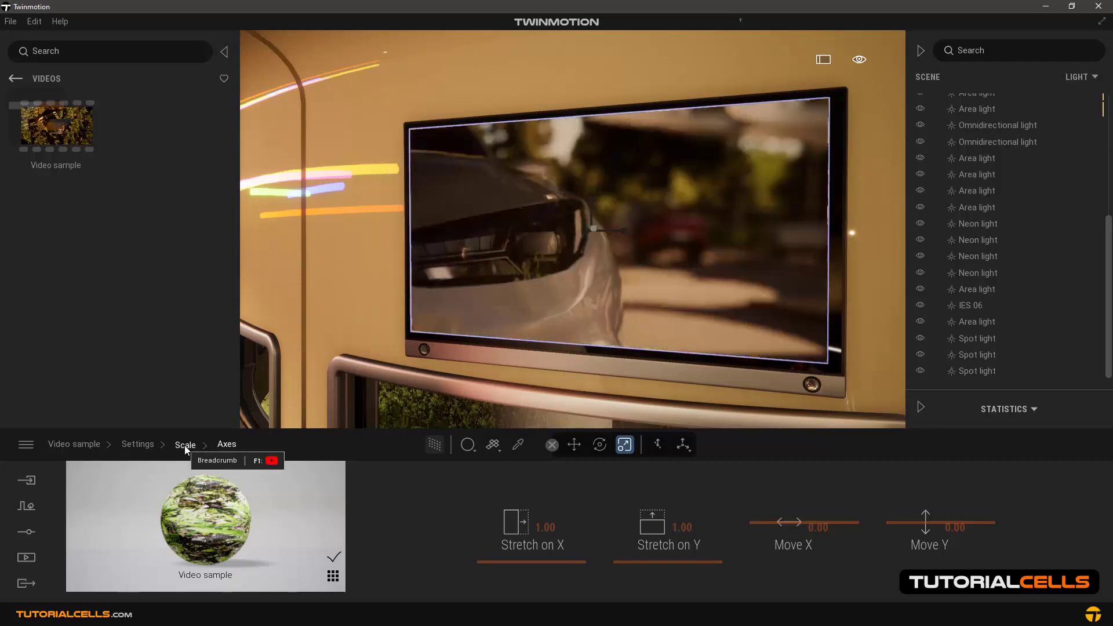
{"action": "left_click", "coordinate": [184, 446]}
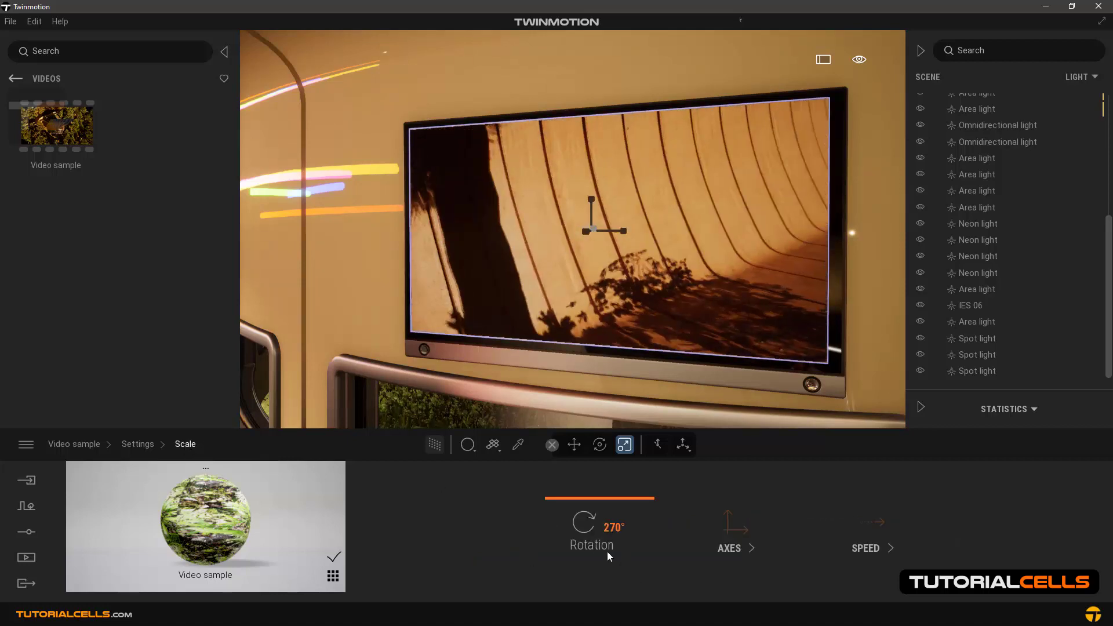
{"action": "left_click", "coordinate": [139, 444]}
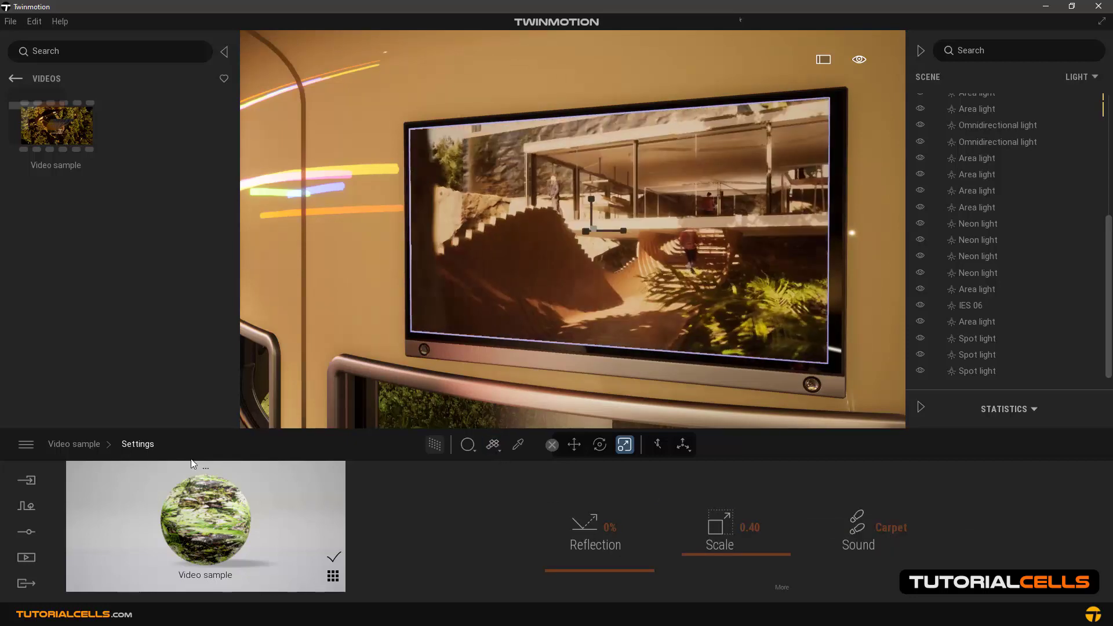
- Load the TutorialCells intro fullHD logo file as the TV material's video
{"action": "left_click", "coordinate": [74, 444]}
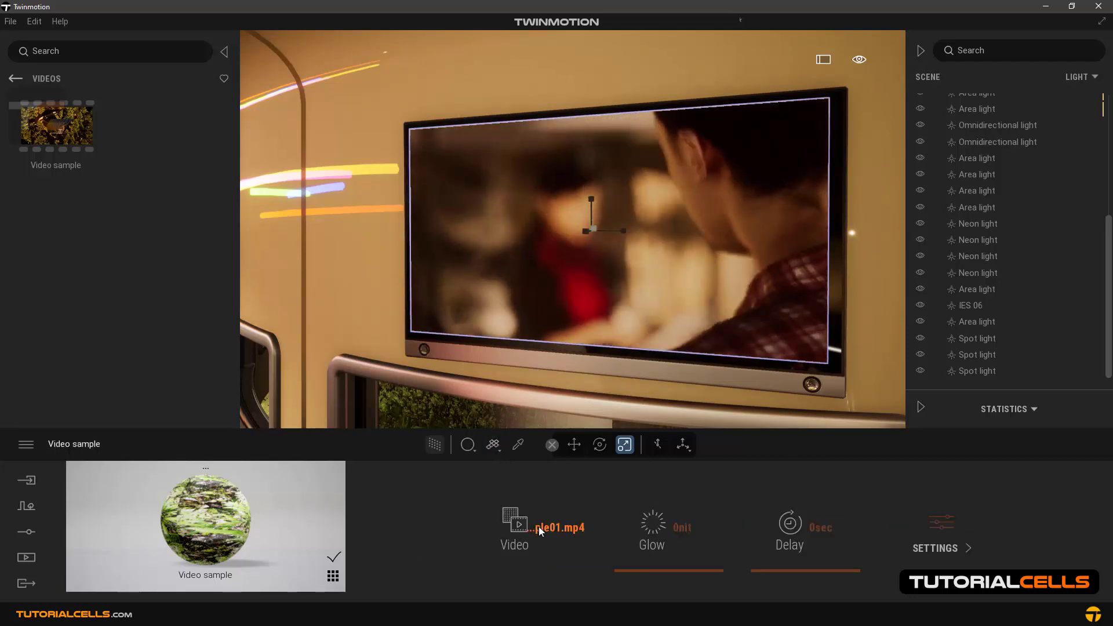
{"action": "mouse_move", "coordinate": [557, 528]}
{"action": "left_click", "coordinate": [439, 440]}
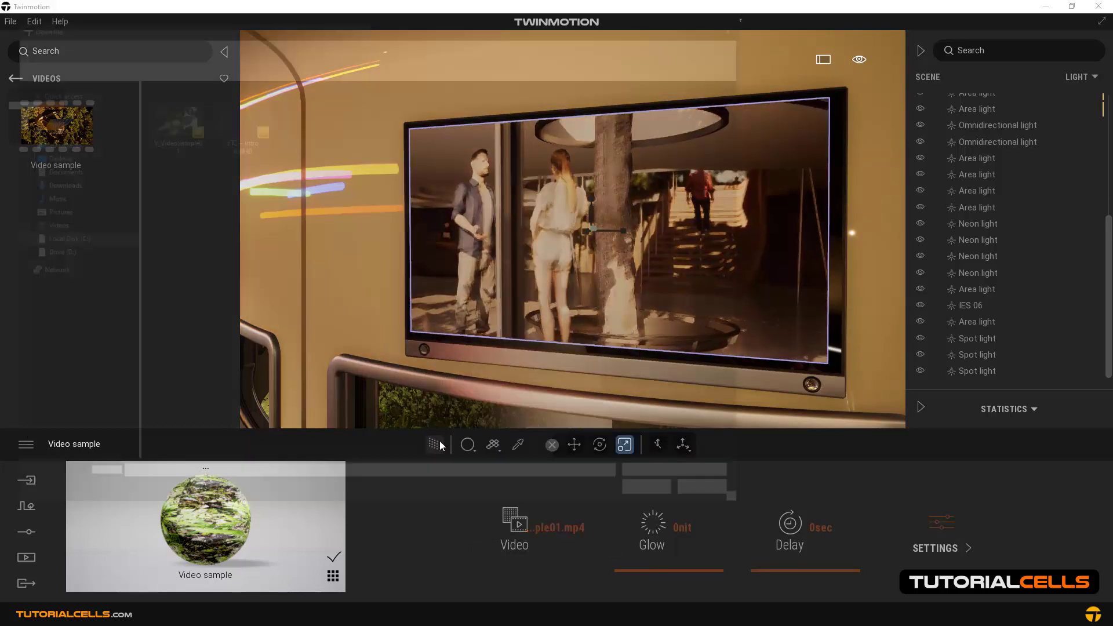
{"action": "double_click", "coordinate": [243, 129]}
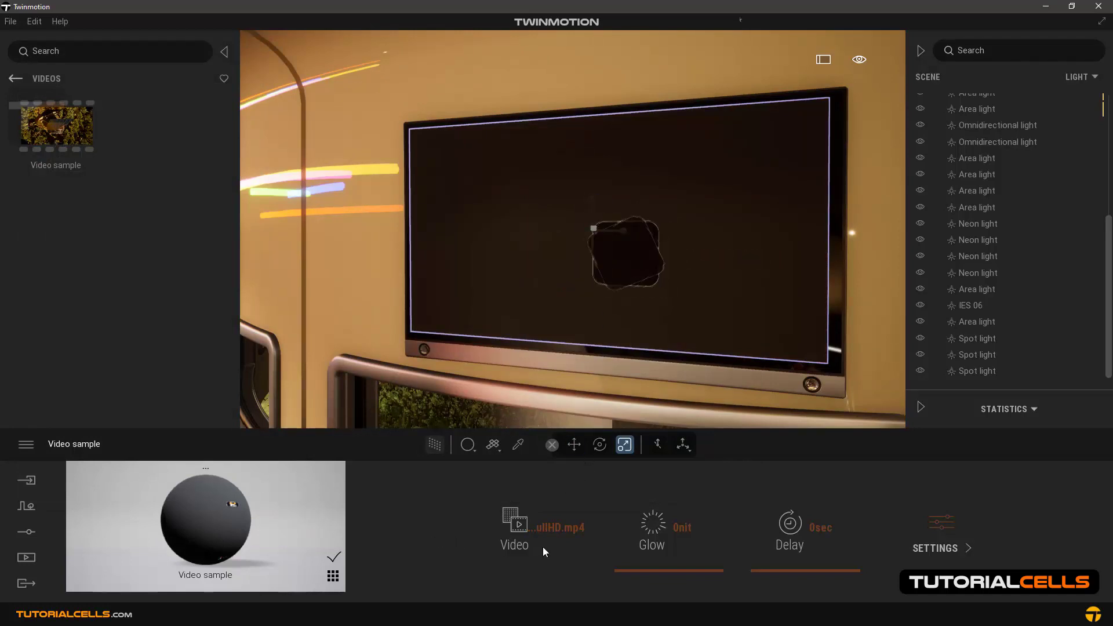
- Scale the logo video to 0.33 and view the TV head-on
{"action": "left_click", "coordinate": [940, 522]}
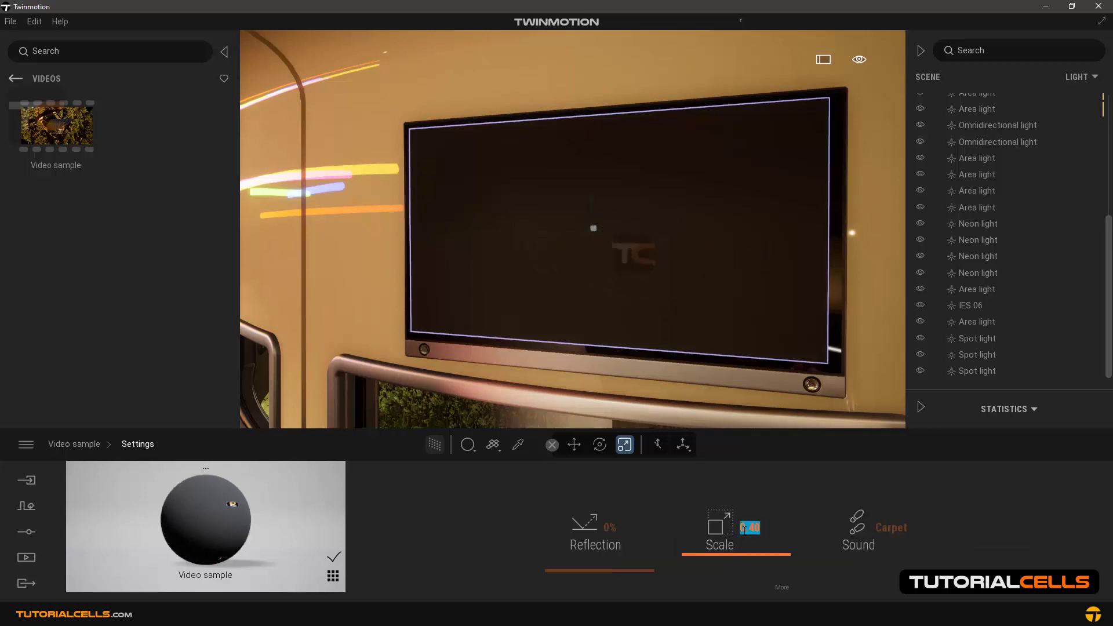
{"action": "type", "text": "0.33"}
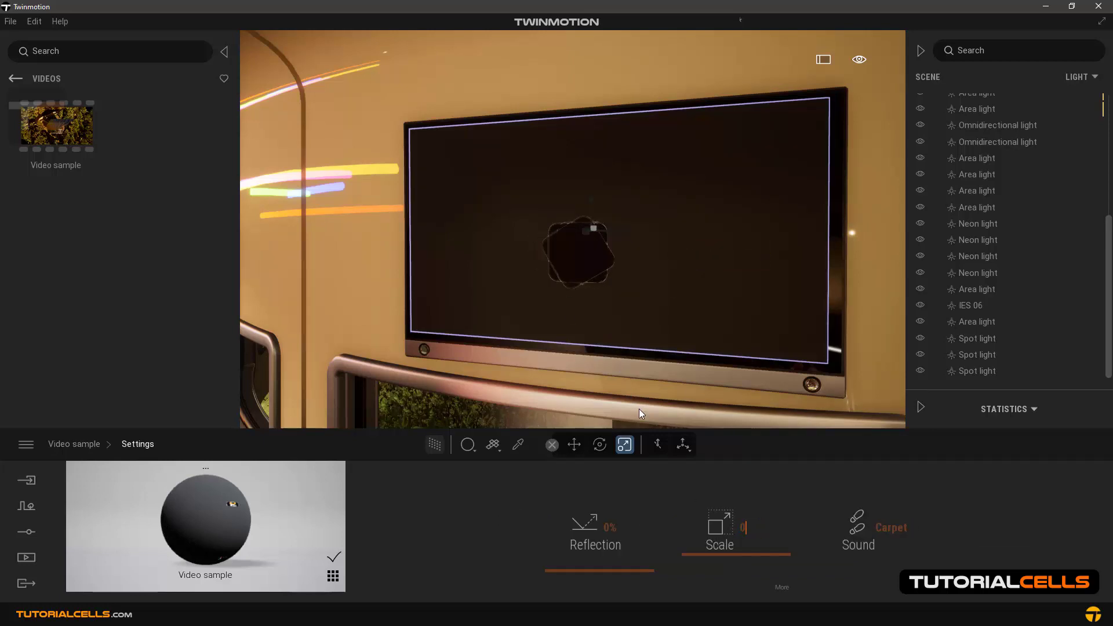
{"action": "key", "text": "Return"}
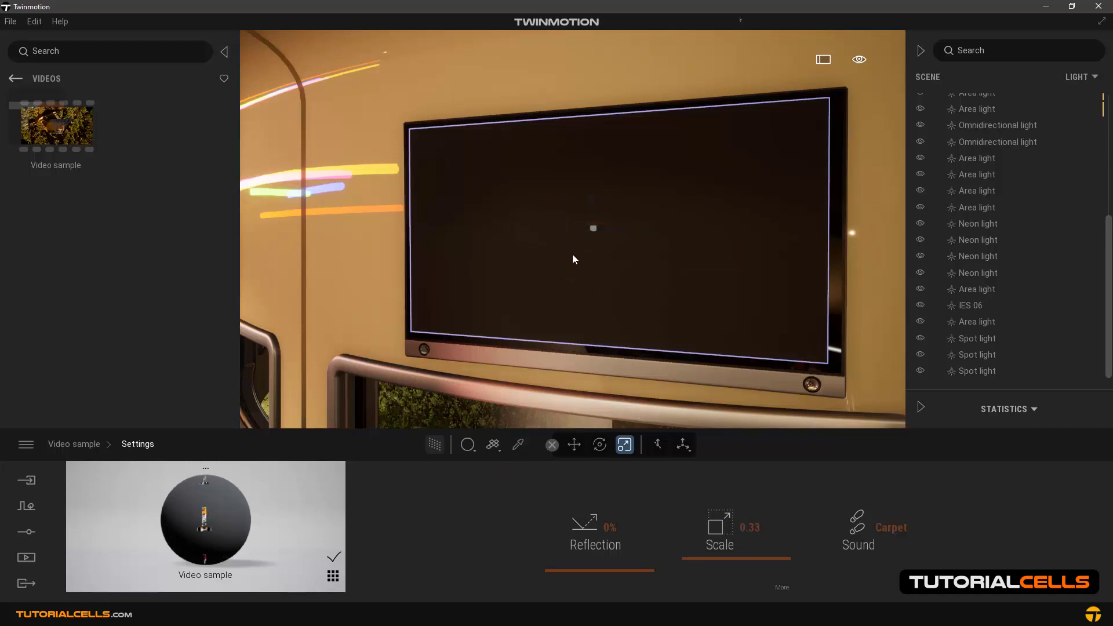
{"action": "mouse_move", "coordinate": [573, 254]}
{"action": "left_mouse_down"}
{"action": "mouse_move", "coordinate": [662, 254]}
{"action": "mouse_move", "coordinate": [563, 255]}
{"action": "left_mouse_up"}
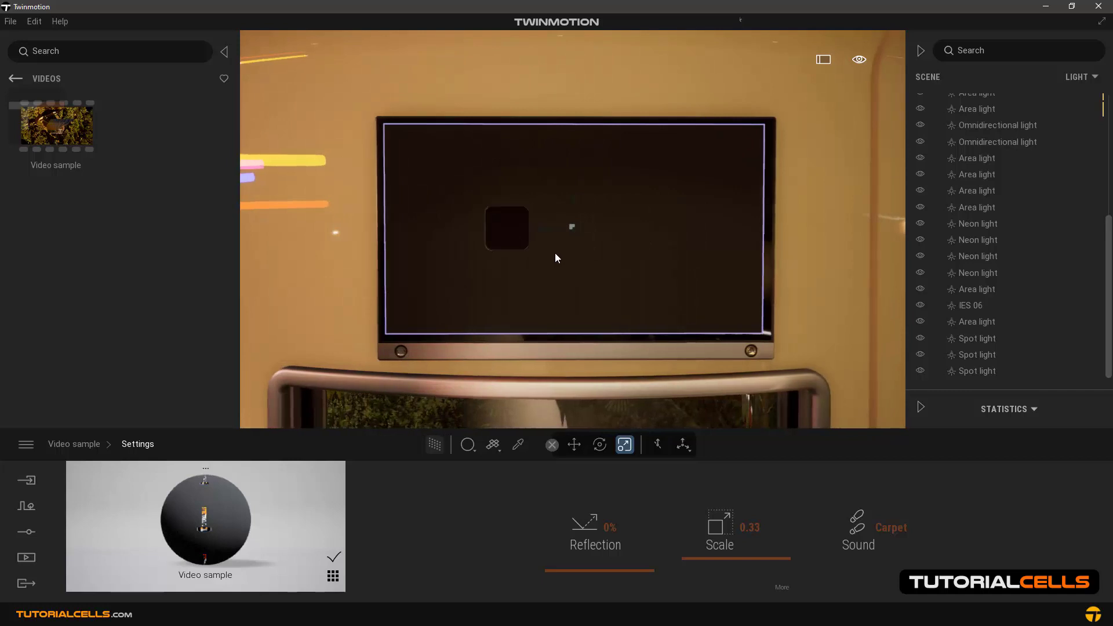
{"action": "scroll", "coordinate": [555, 253], "scroll_direction": "up", "scroll_amount": 2}
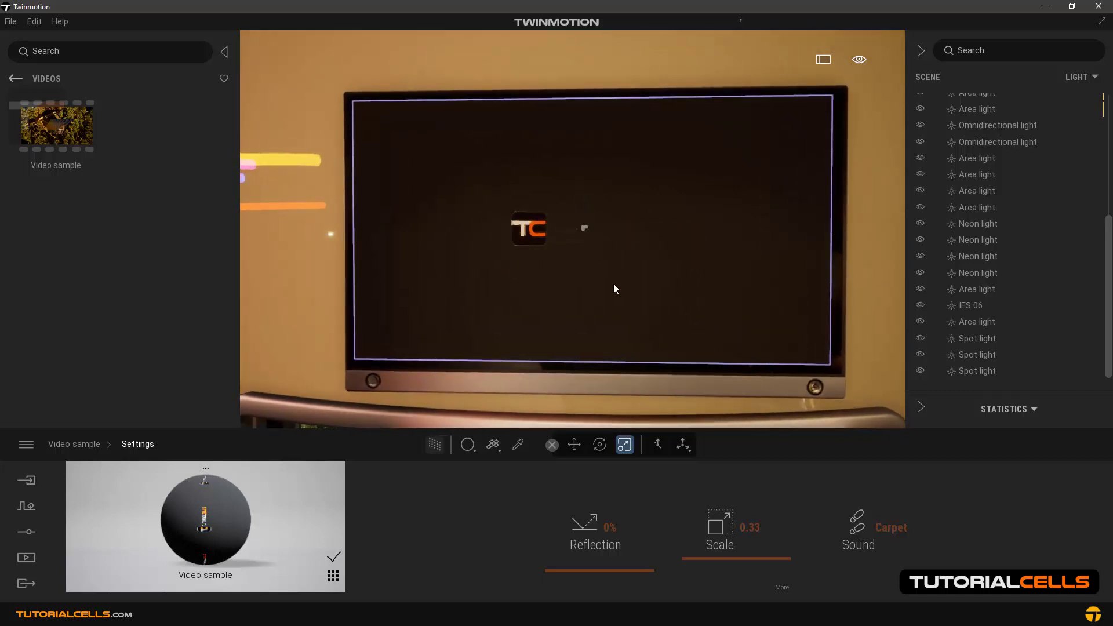
{"action": "left_click", "coordinate": [784, 588]}
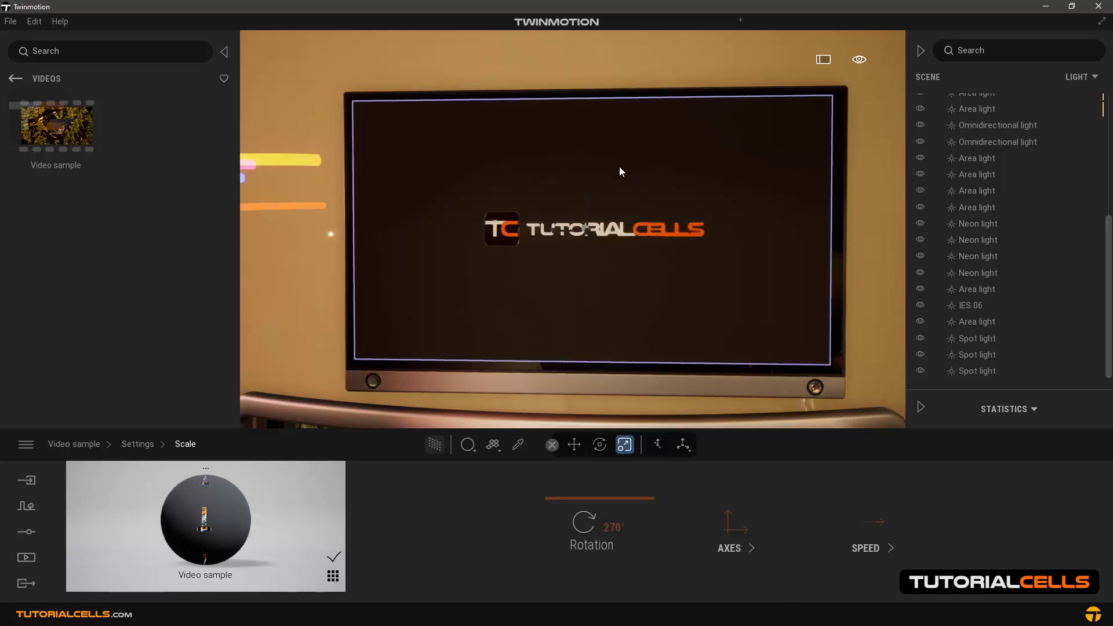